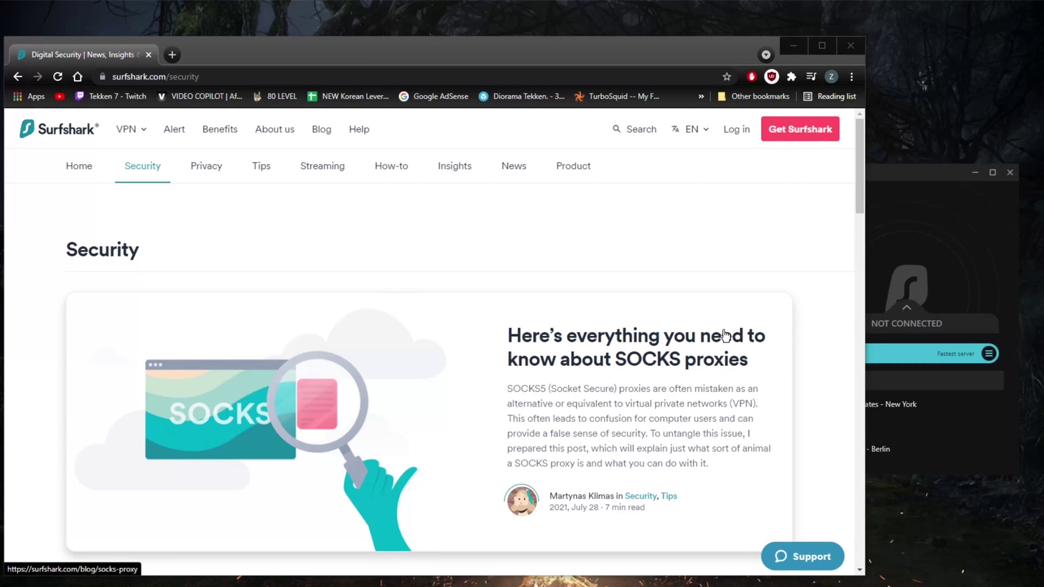
# Step: Switch between Chrome and the Surfshark app, ending with the browser in front
pyautogui.click(515, 246)
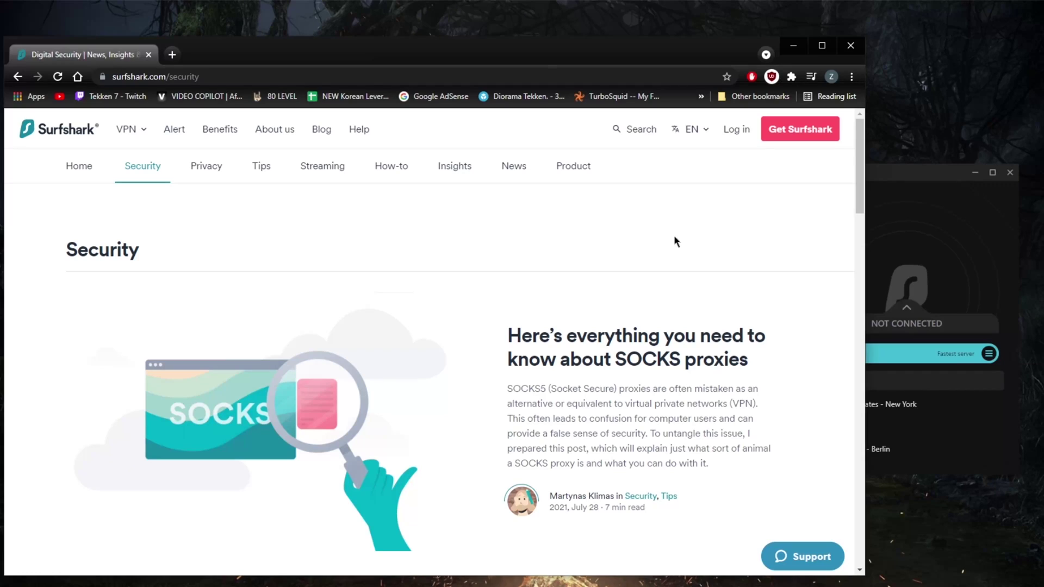
pyautogui.click(897, 191)
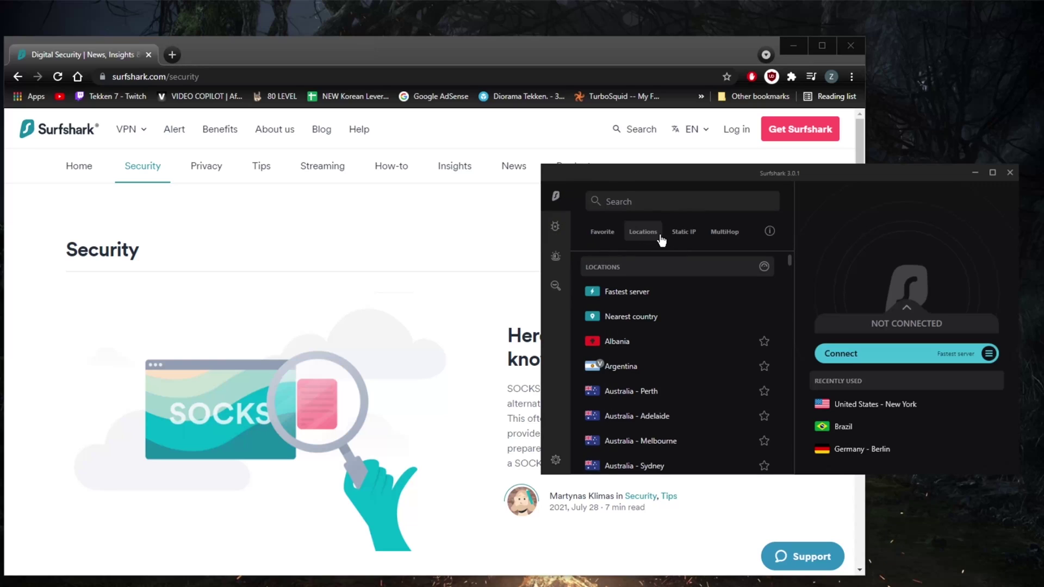
pyautogui.scroll(-2, 650, 354)
pyautogui.scroll(2, 650, 354)
pyautogui.click(305, 262)
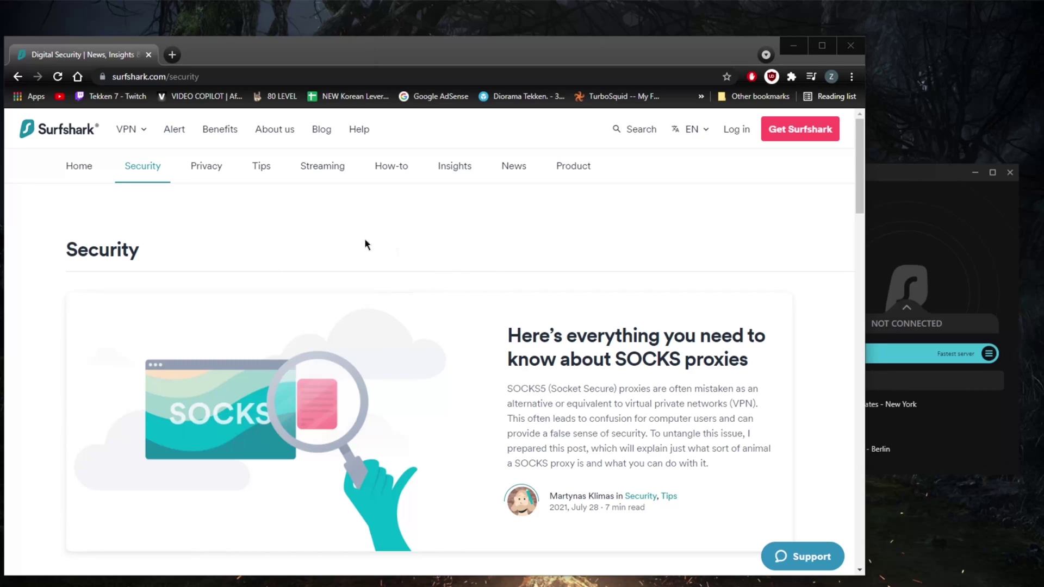
pyautogui.scroll(-3, 275, 318)
pyautogui.scroll(3, 276, 320)
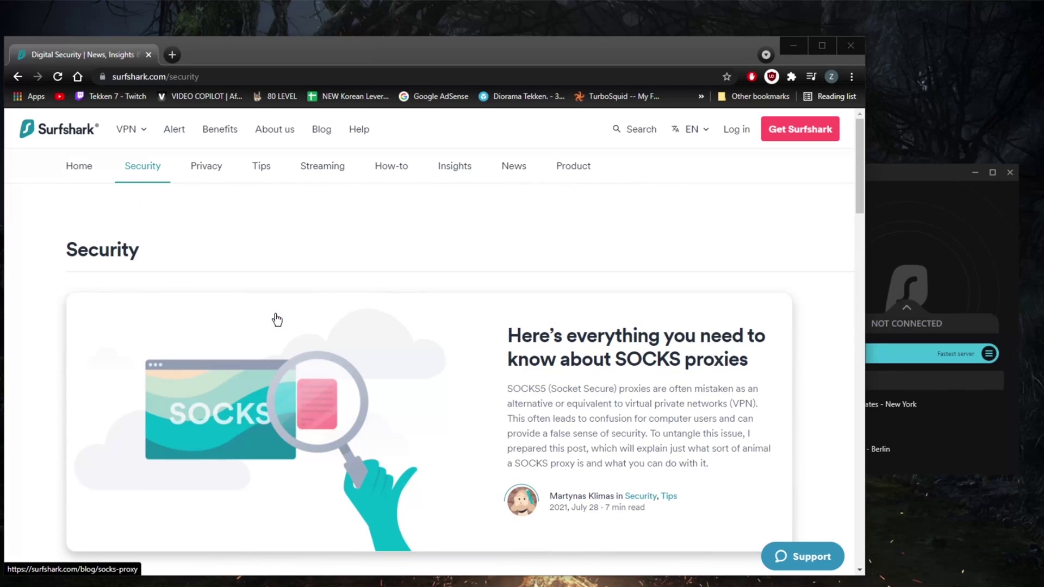
# Step: Go to the Surfshark home page via the logo, scroll through it, then open the Blog
pyautogui.click(82, 136)
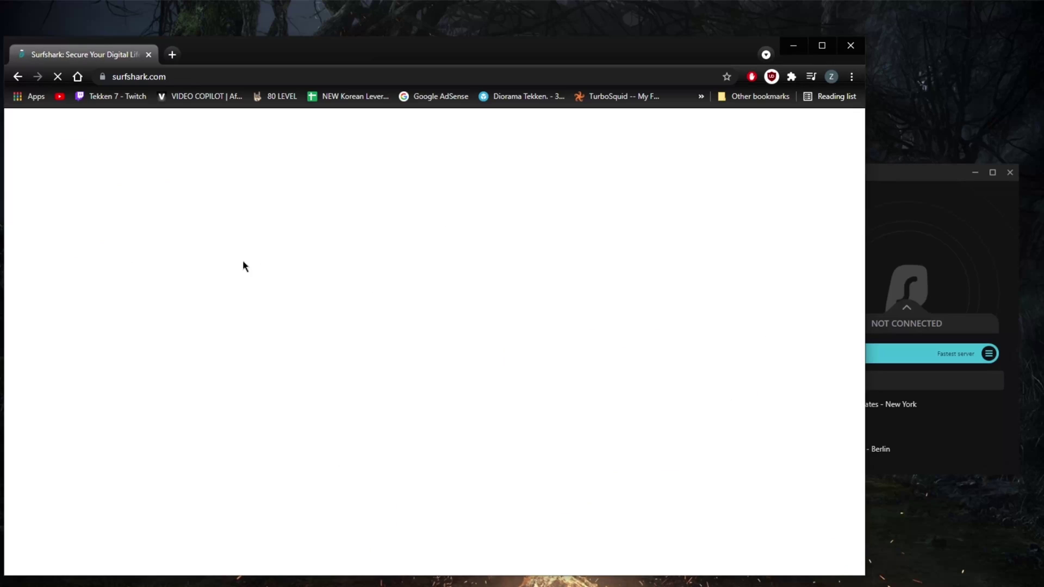
pyautogui.scroll(-10, 366, 305)
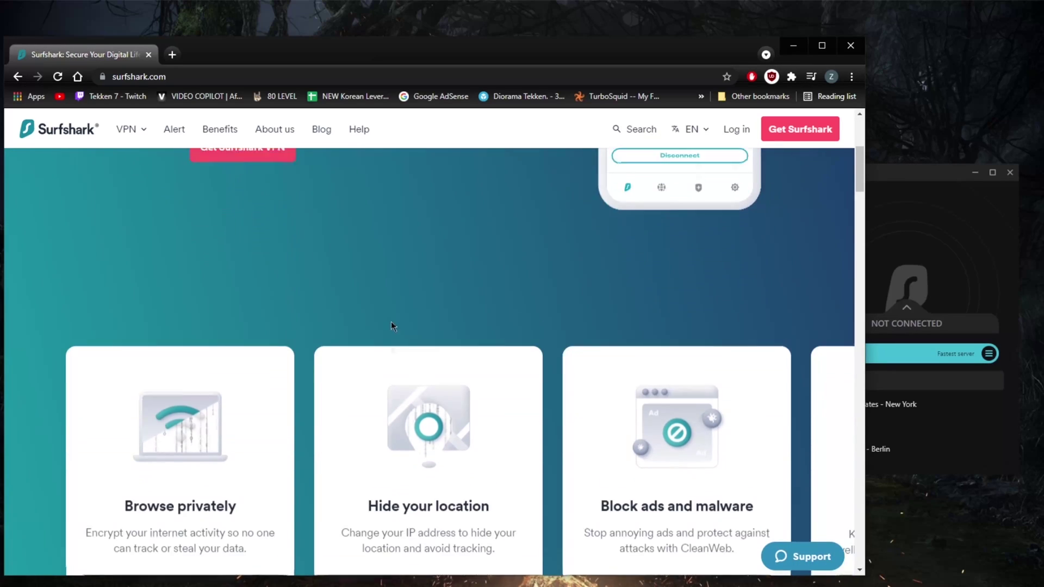
pyautogui.scroll(-12, 402, 338)
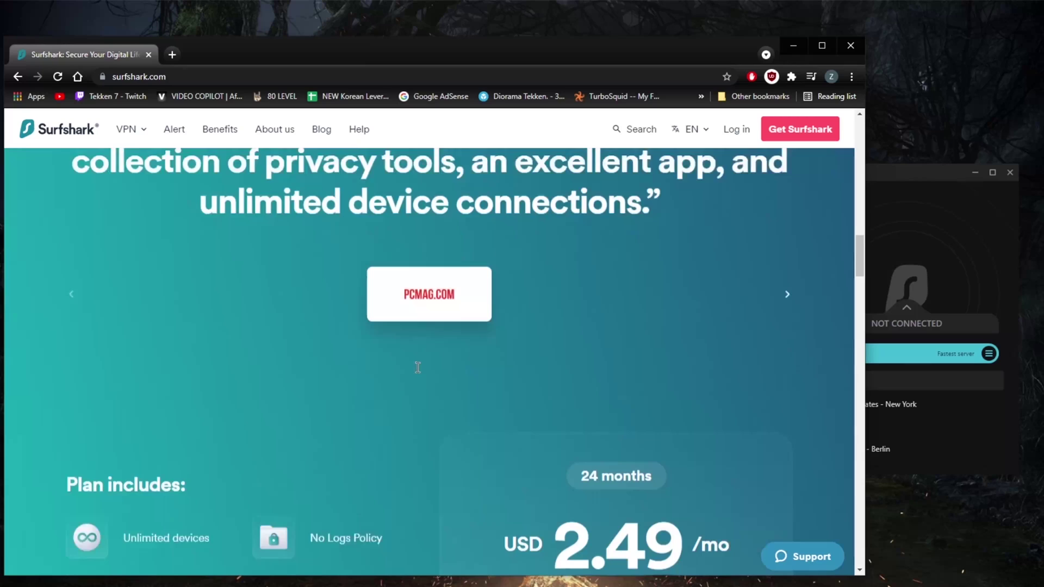
pyautogui.scroll(-10, 383, 370)
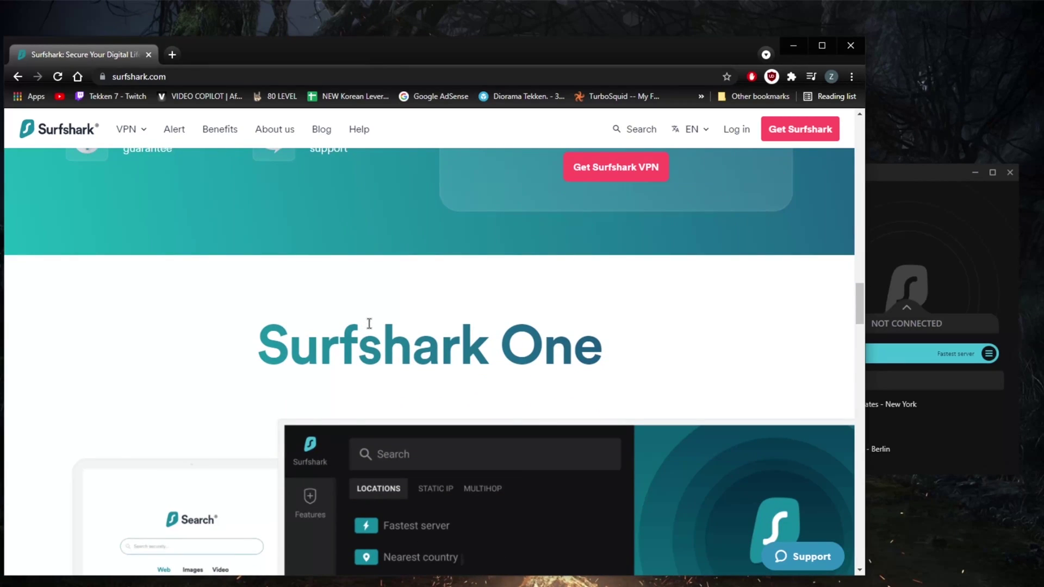
pyautogui.scroll(-4, 365, 381)
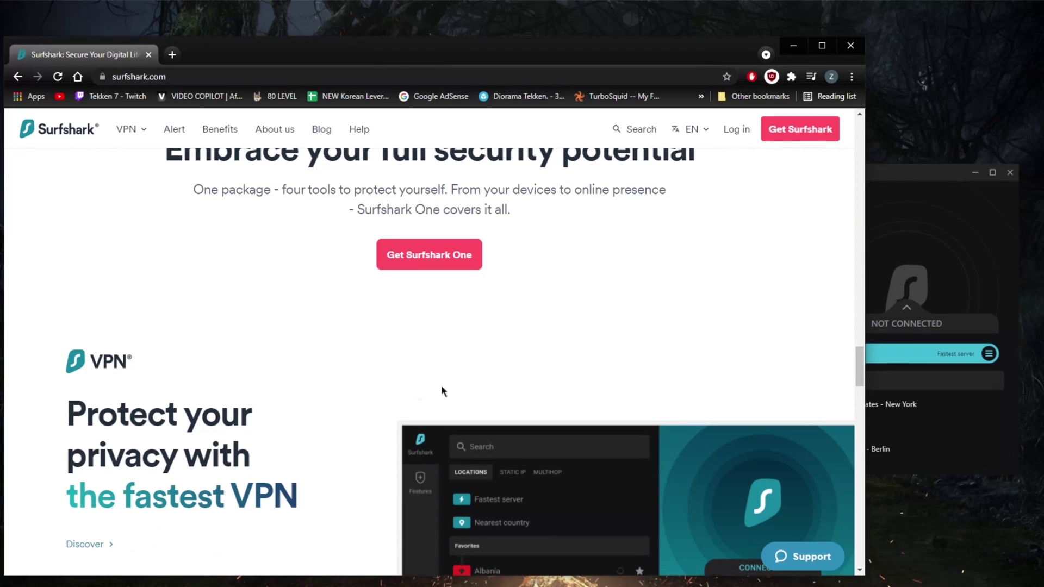
pyautogui.scroll(-15, 392, 380)
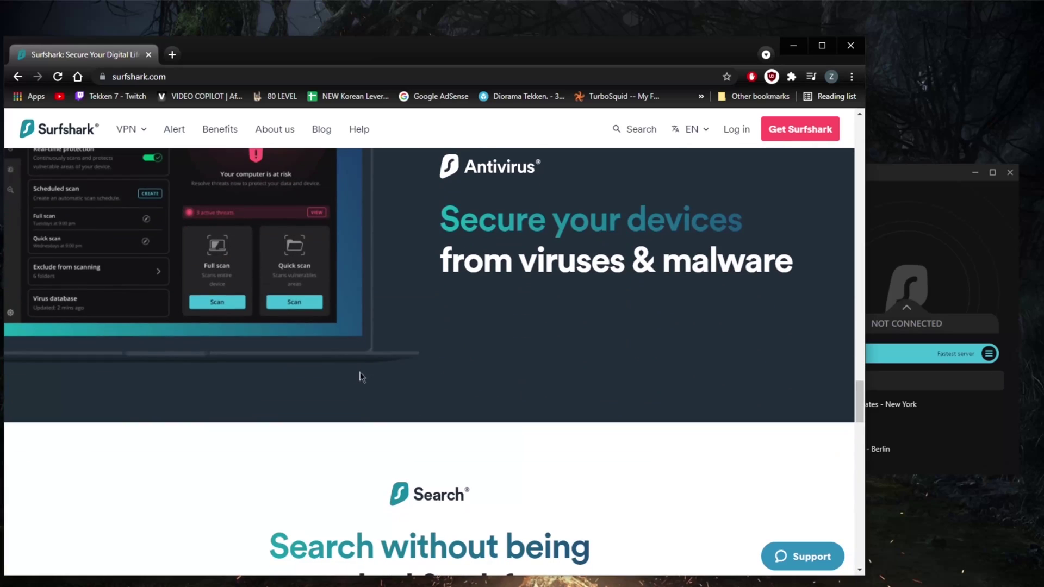
pyautogui.scroll(-5, 375, 383)
pyautogui.scroll(-3, 371, 378)
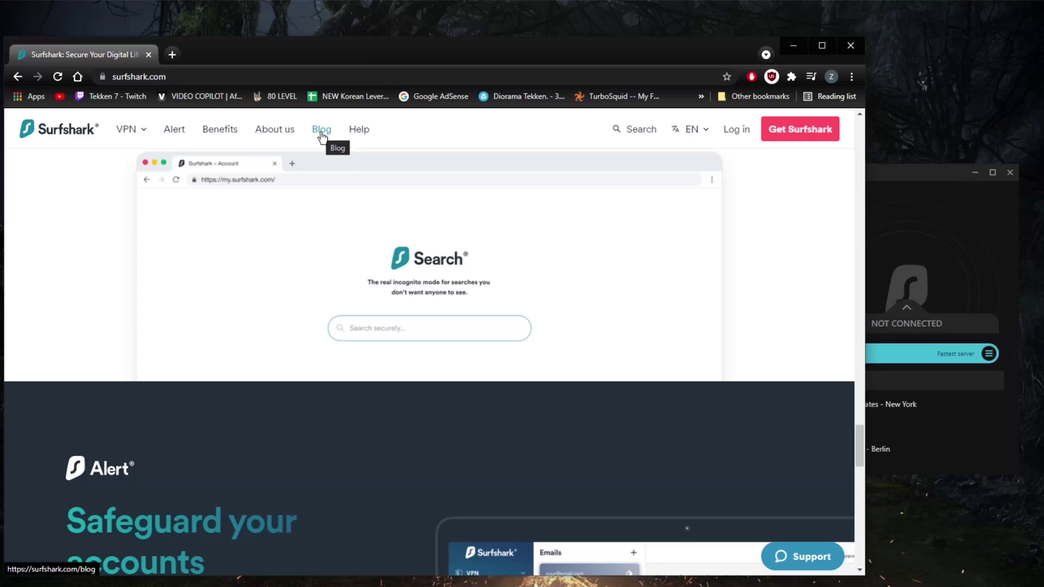
pyautogui.scroll(-5, 366, 275)
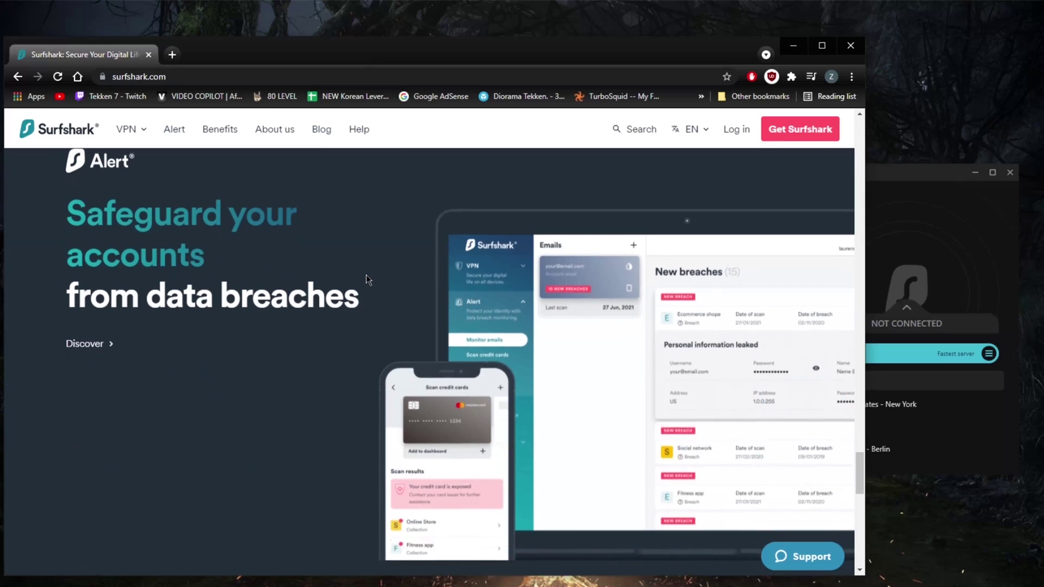
pyautogui.click(320, 137)
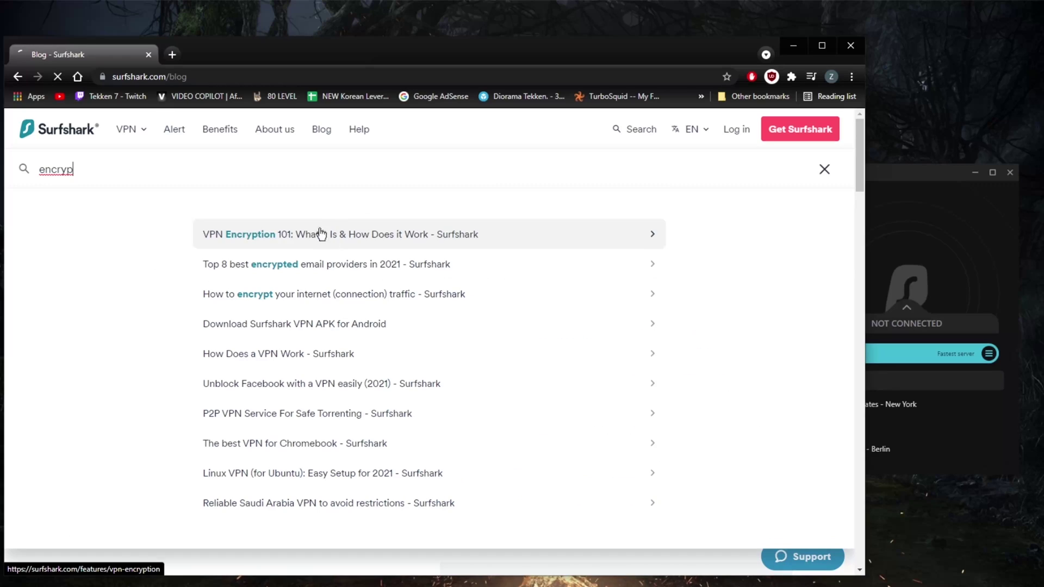
# Step: Open the VPN encryption guide from the search results and scroll down the article
pyautogui.click(345, 249)
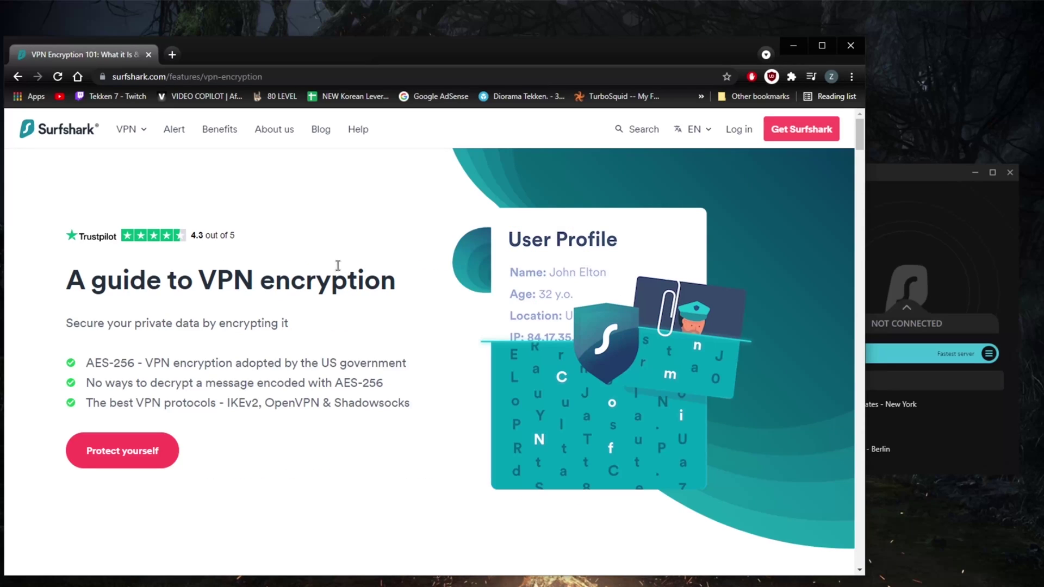
pyautogui.scroll(-6, 307, 280)
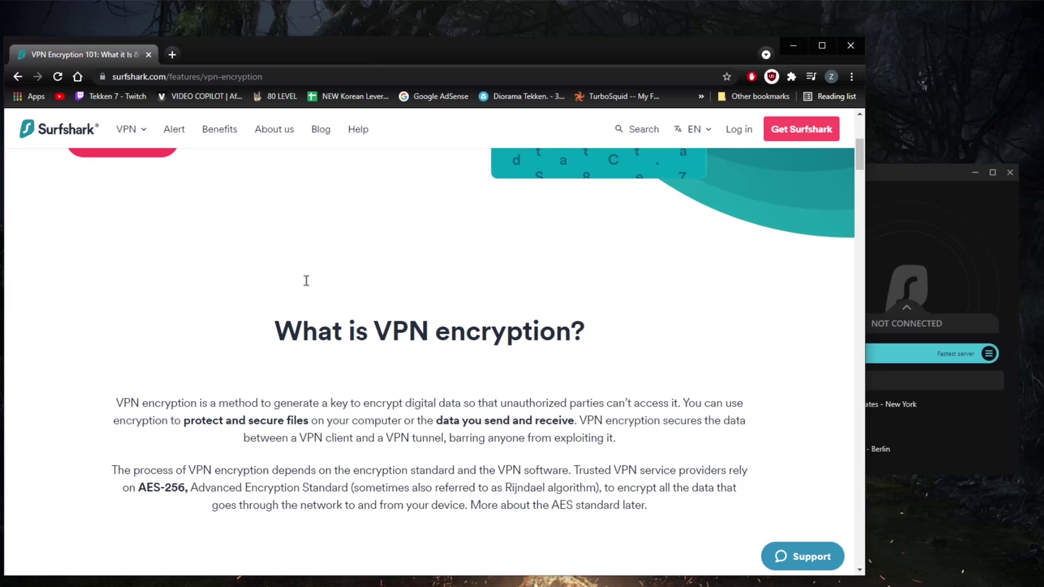
pyautogui.scroll(-3, 307, 282)
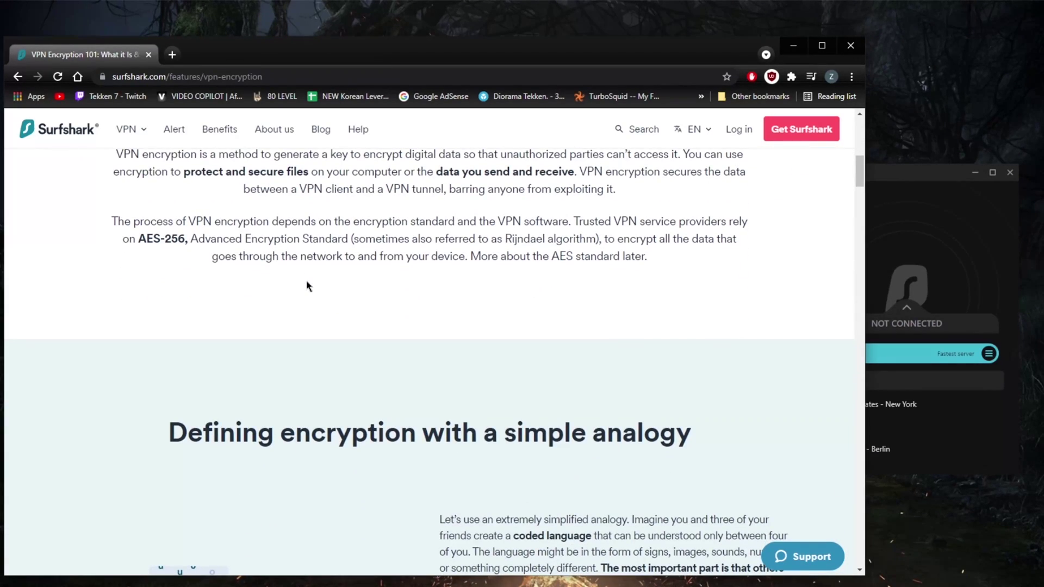
pyautogui.scroll(-4, 307, 283)
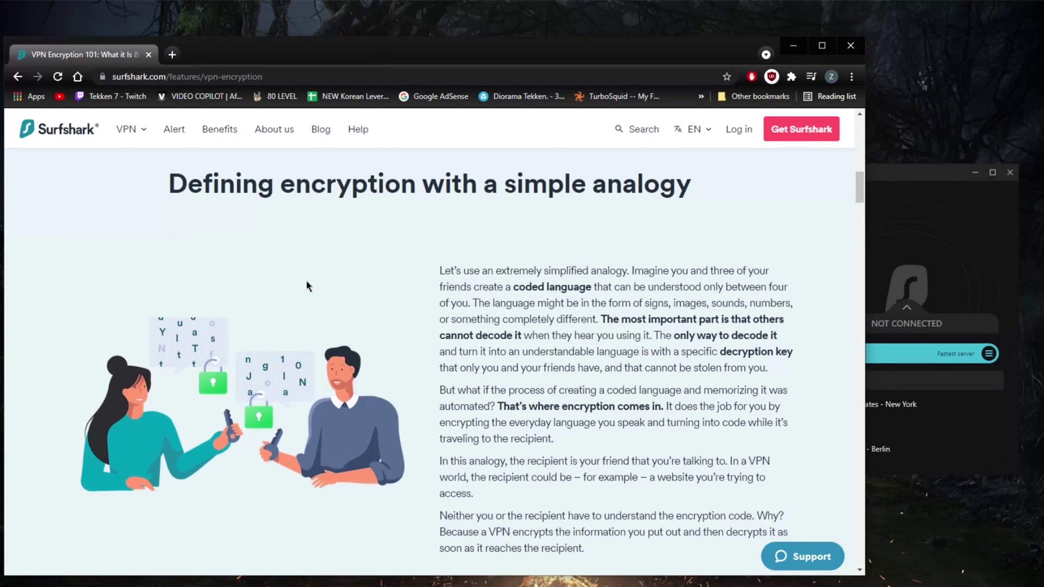
pyautogui.scroll(-5, 307, 283)
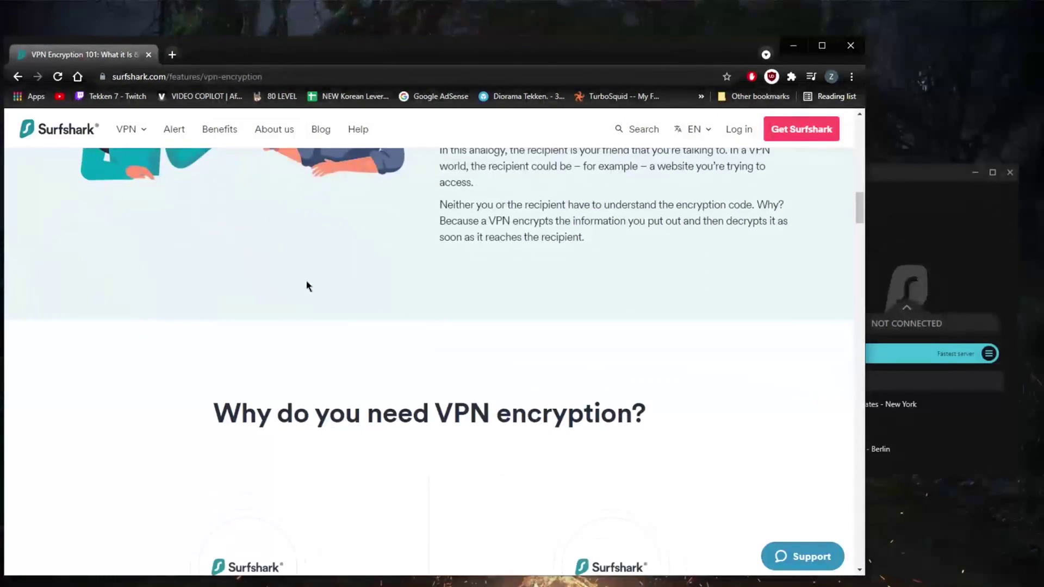
pyautogui.scroll(-3, 307, 283)
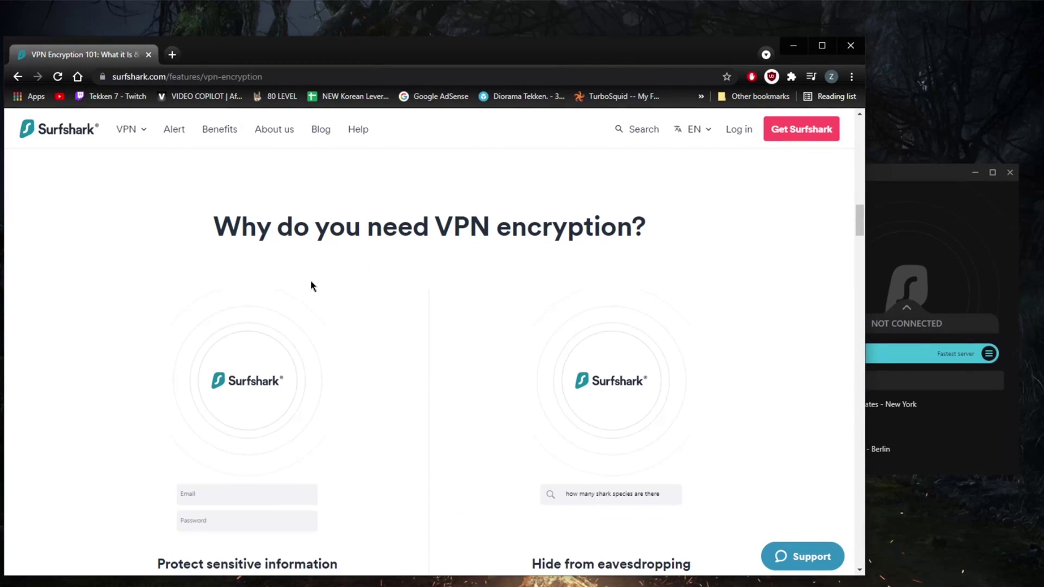
pyautogui.scroll(-14, 310, 287)
pyautogui.scroll(-1, 326, 291)
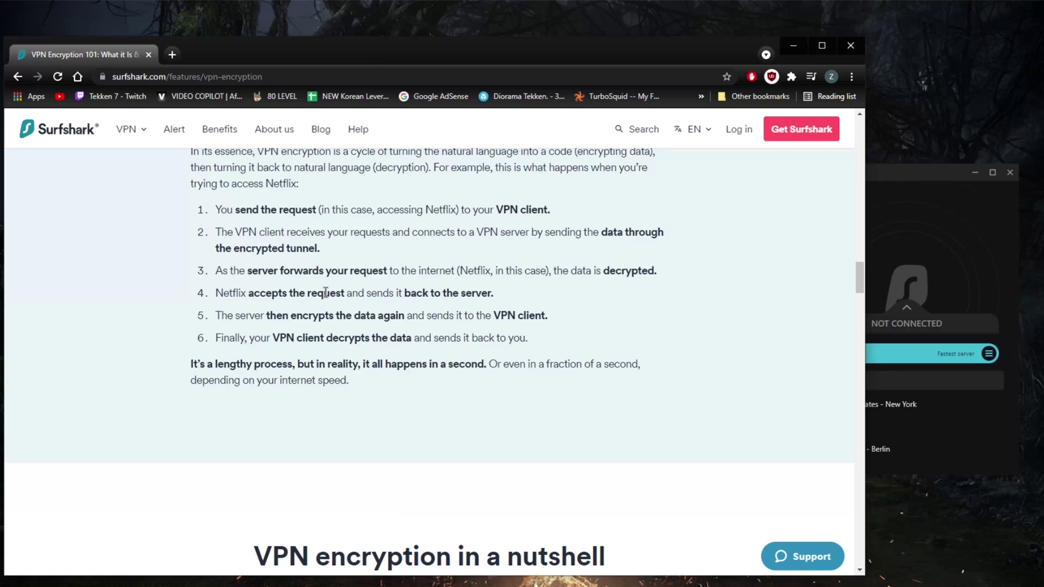
pyautogui.scroll(1, 325, 291)
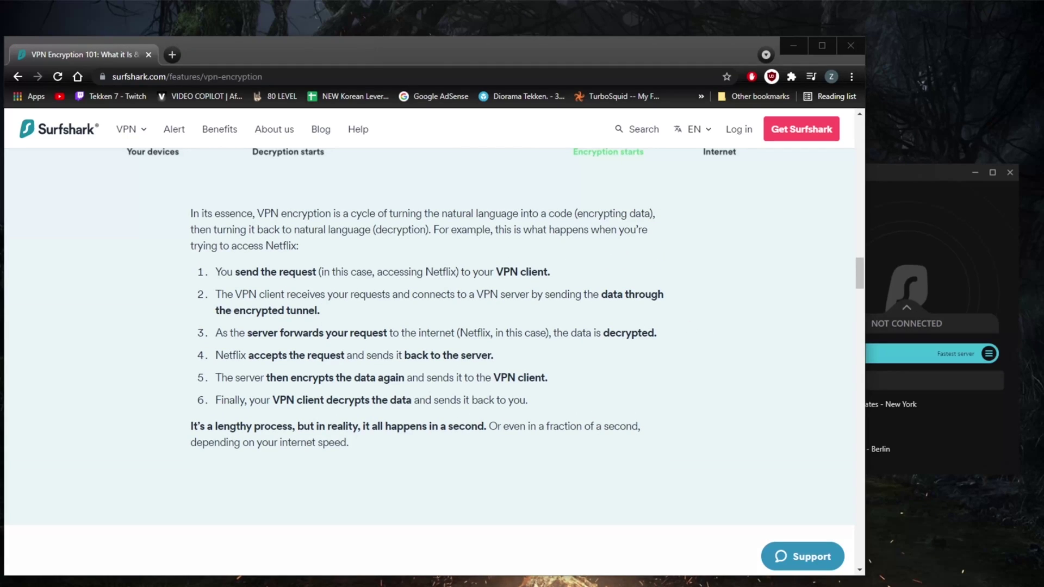
# Step: Scroll to the 'VPN encryption in a nutshell' section listing the four key components
pyautogui.click(677, 265)
pyautogui.scroll(1, 598, 271)
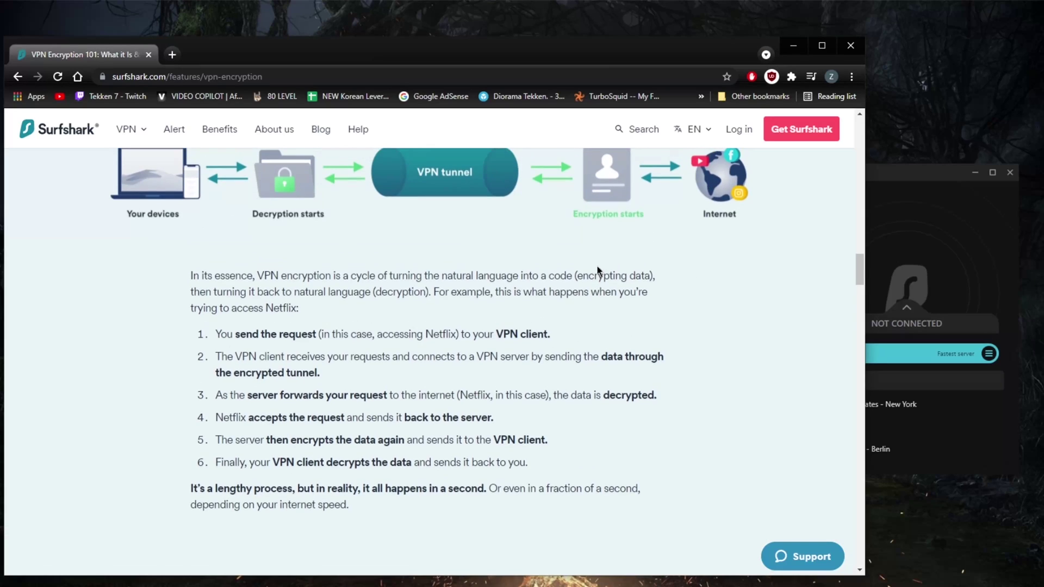
pyautogui.scroll(3, 584, 272)
pyautogui.scroll(-9, 578, 269)
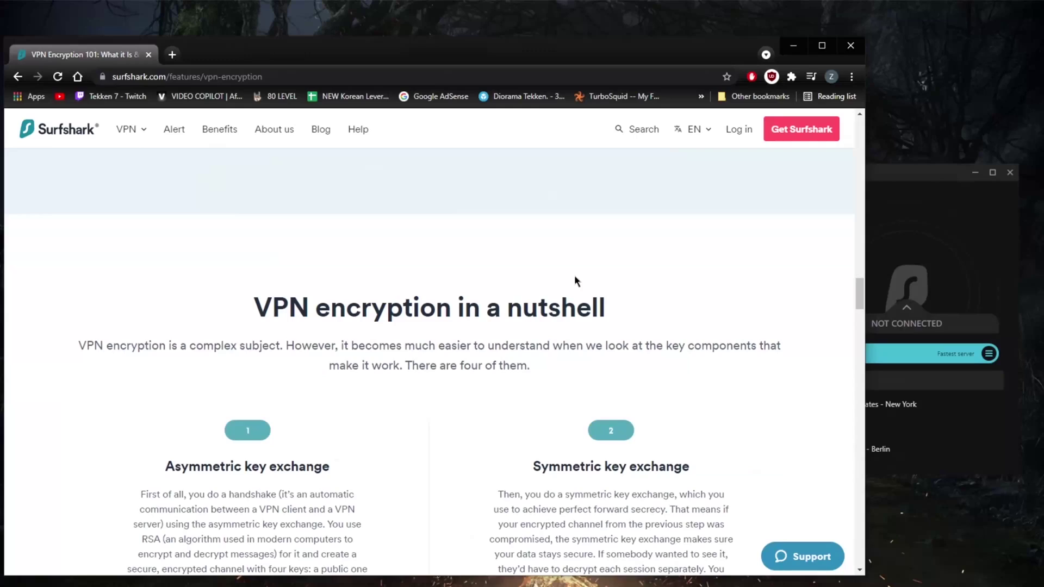
pyautogui.scroll(-3, 574, 277)
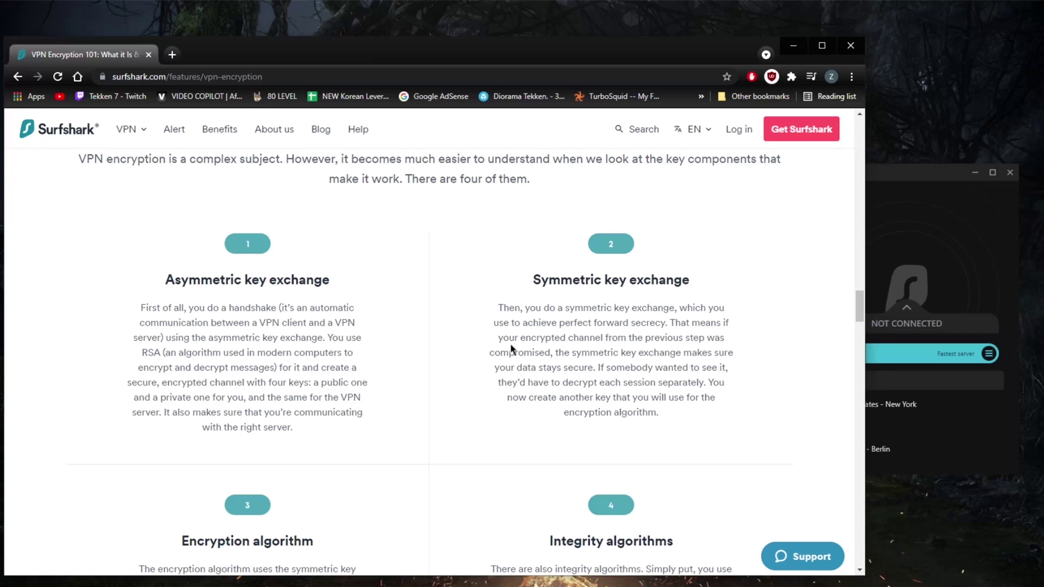
# Step: Move the Surfshark app left over the browser, enlarge it, and open its Settings page
pyautogui.moveTo(868, 181); pyautogui.dragTo(362, 83)
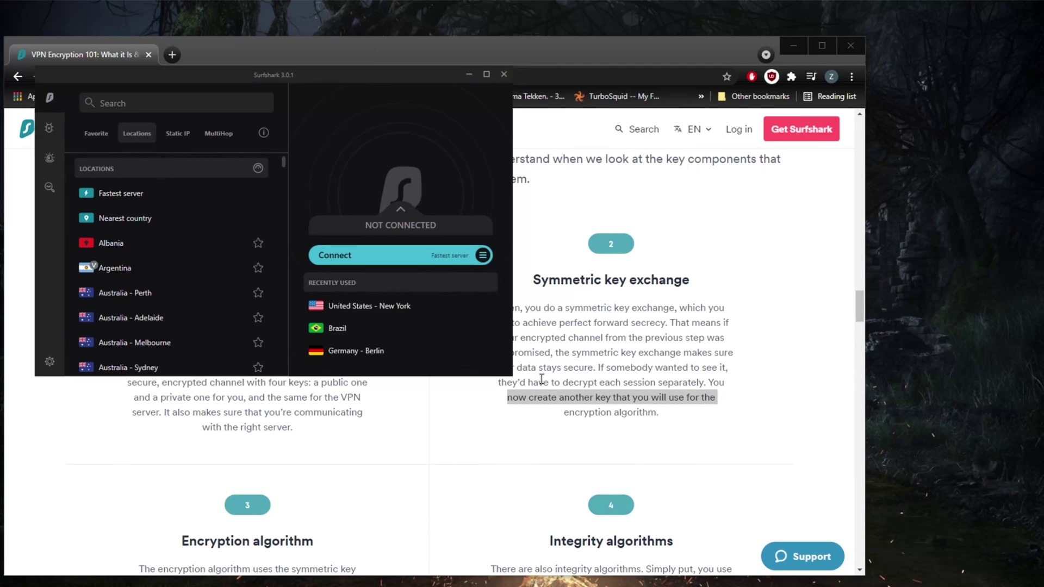
pyautogui.moveTo(510, 373); pyautogui.dragTo(946, 540)
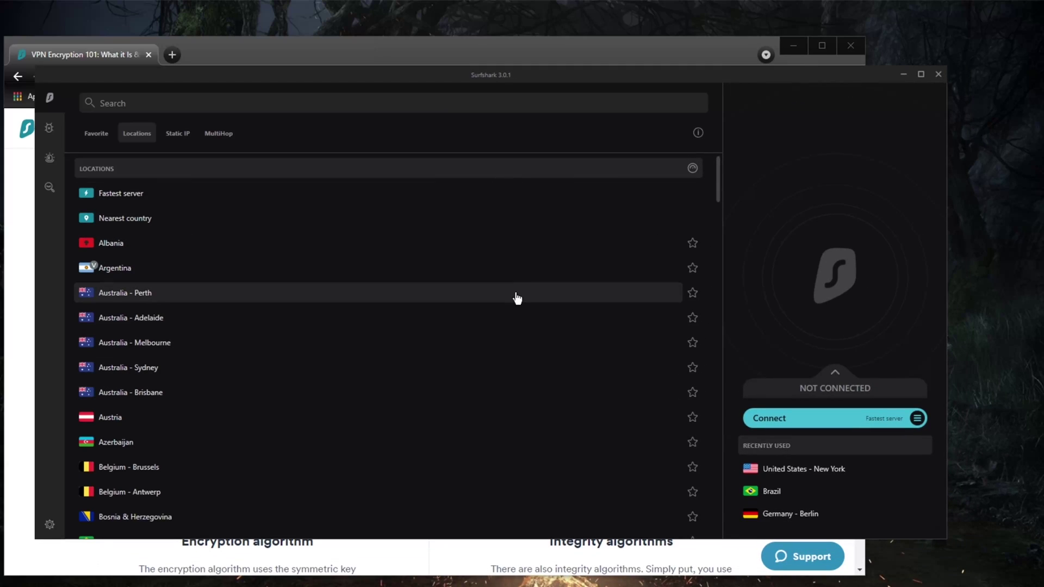
pyautogui.scroll(-3, 515, 296)
pyautogui.scroll(3, 503, 306)
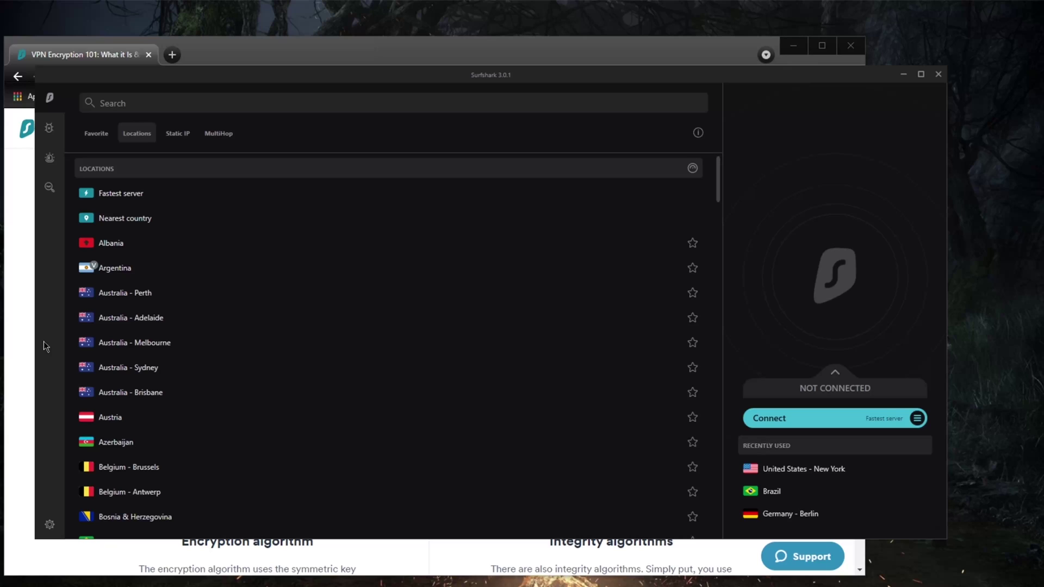
pyautogui.click(49, 524)
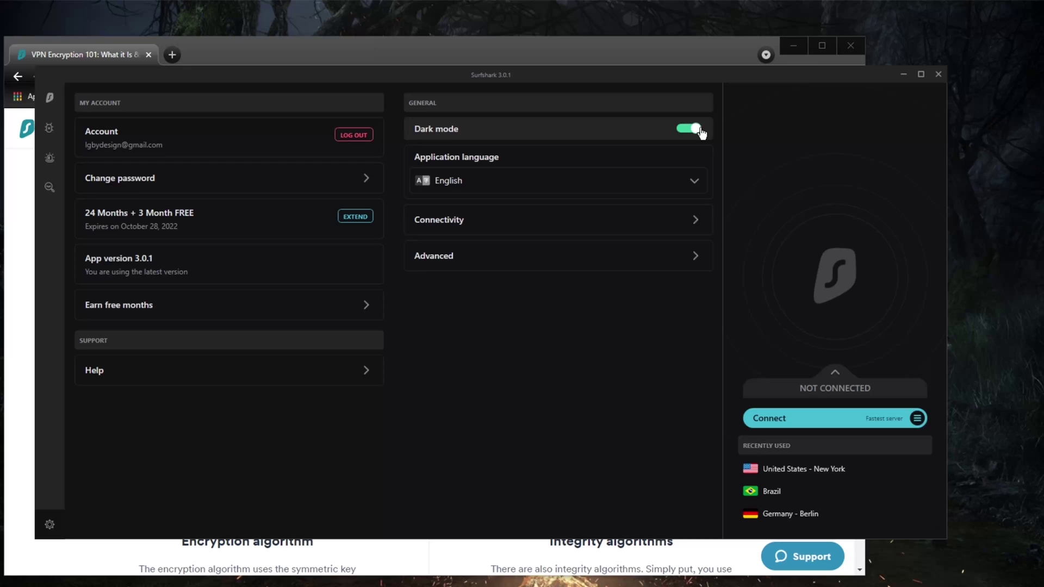
# Step: View Connectivity settings, then open Advanced and check the protocol list, keeping WireGuard
pyautogui.click(654, 220)
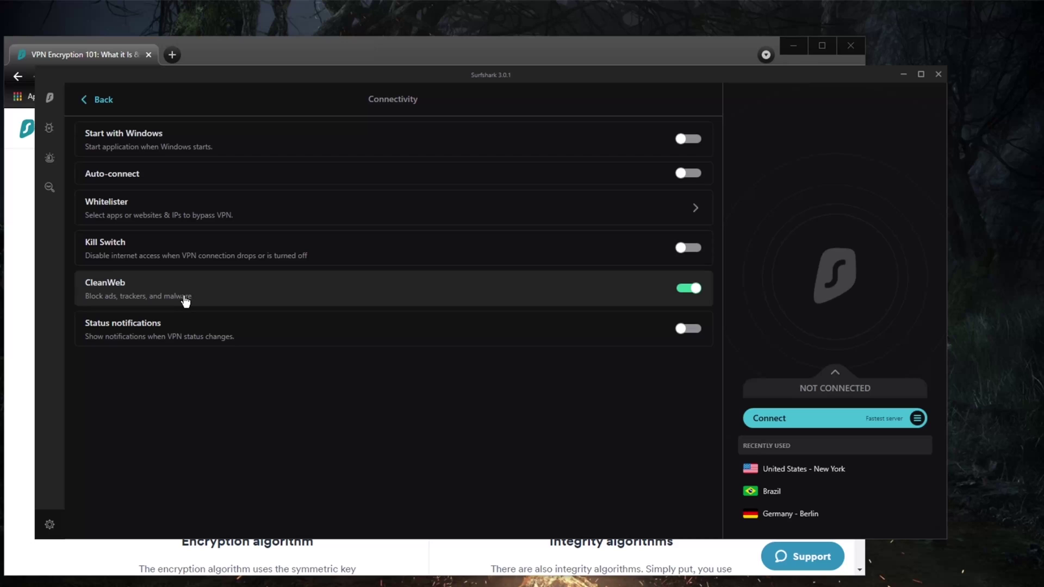
pyautogui.click(103, 101)
pyautogui.click(479, 257)
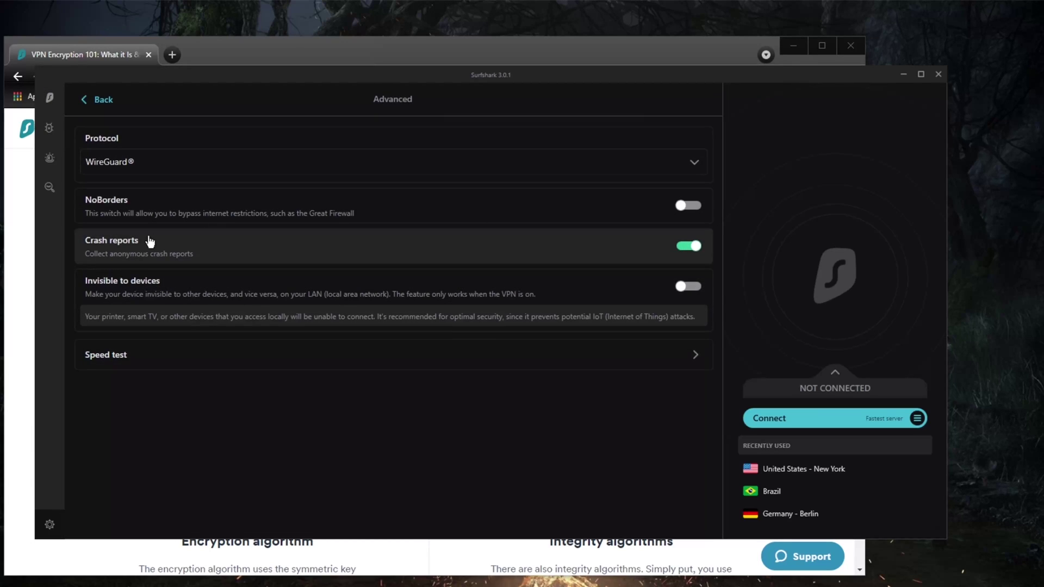
pyautogui.click(242, 171)
pyautogui.click(201, 381)
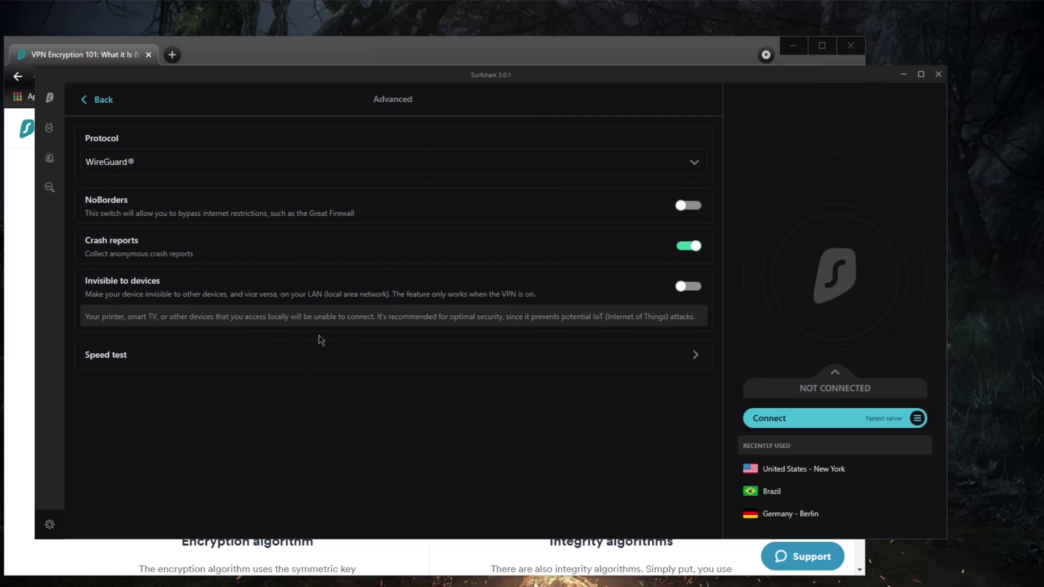
# Step: Open the speed test, browse its Europe, Recent and Asia Pacific server lists, then close it
pyautogui.click(175, 359)
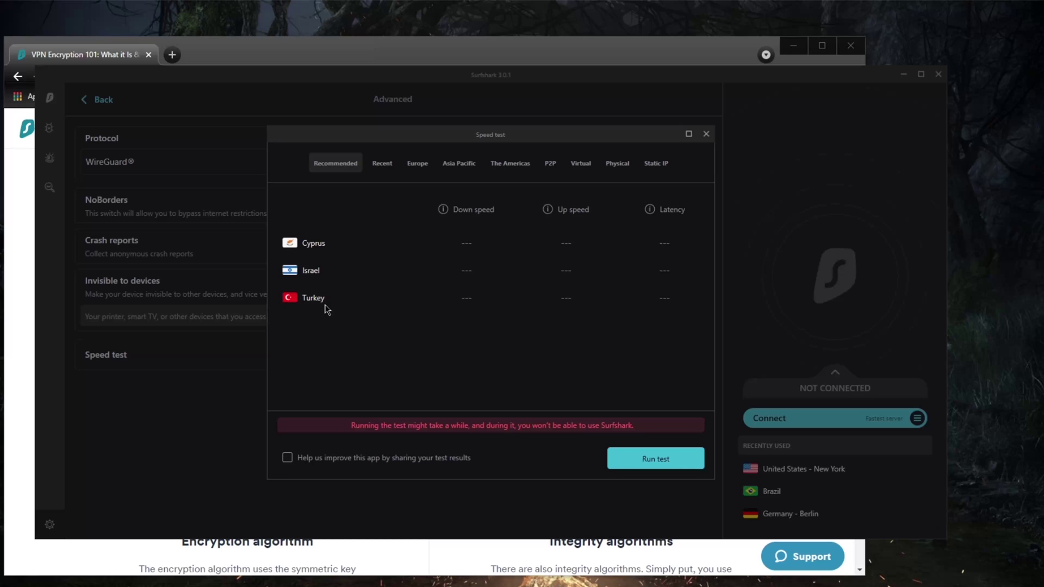
pyautogui.click(417, 164)
pyautogui.click(383, 163)
pyautogui.click(459, 164)
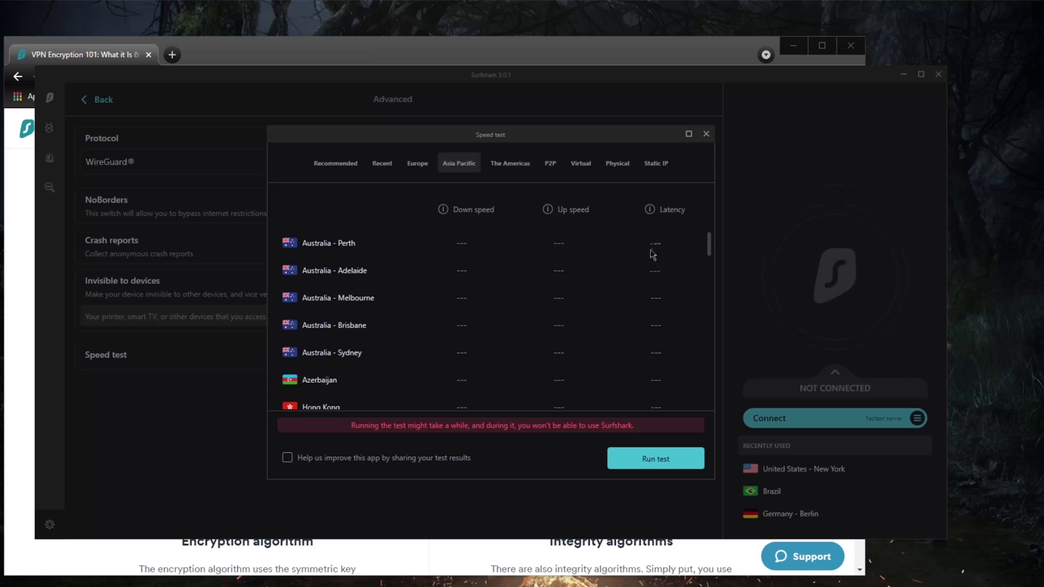
pyautogui.click(706, 134)
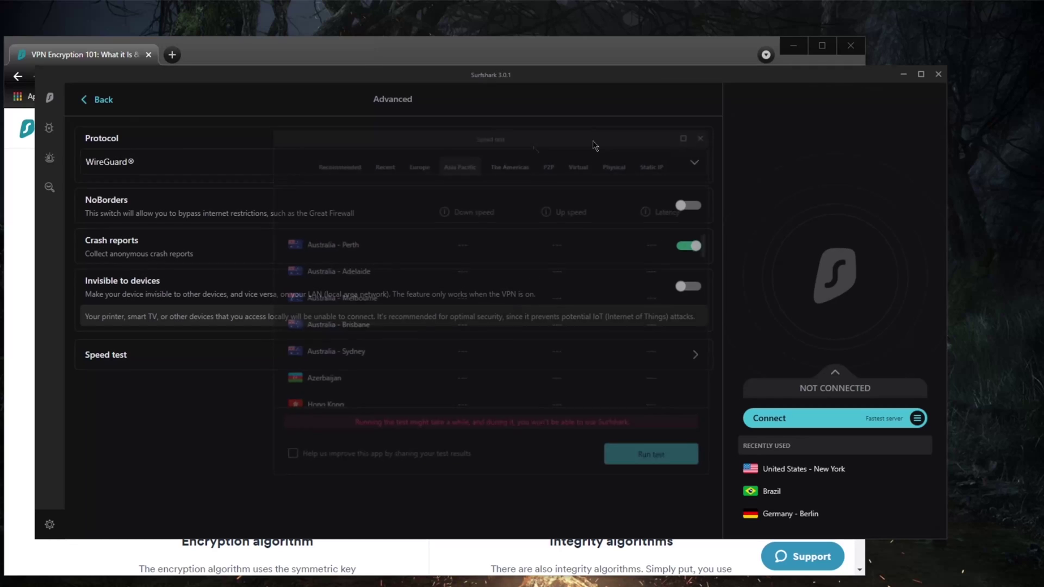
# Step: Go to Locations, refresh the latency for all servers, and scroll through the ping results
pyautogui.click(52, 98)
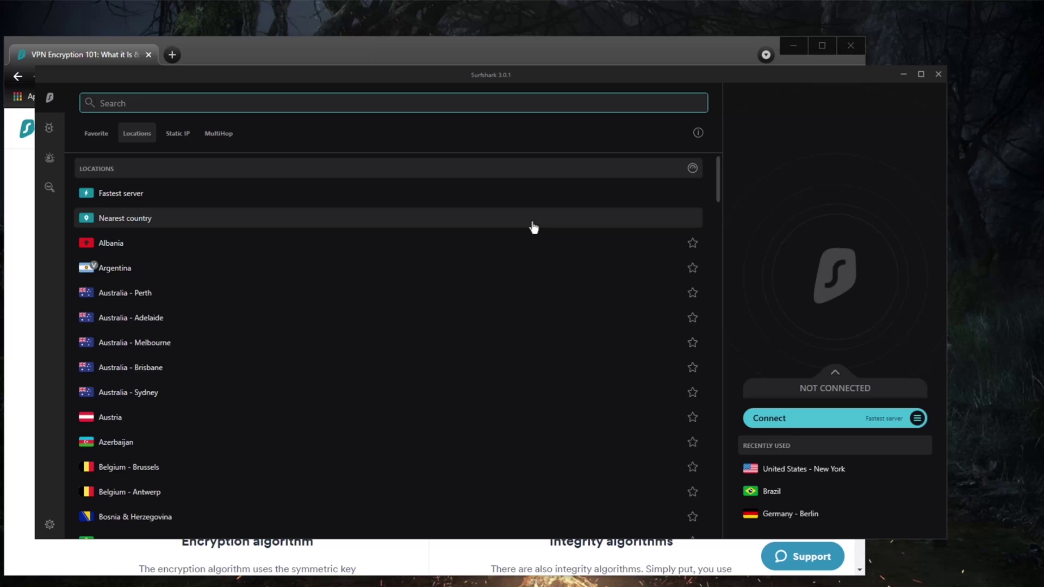
pyautogui.click(692, 169)
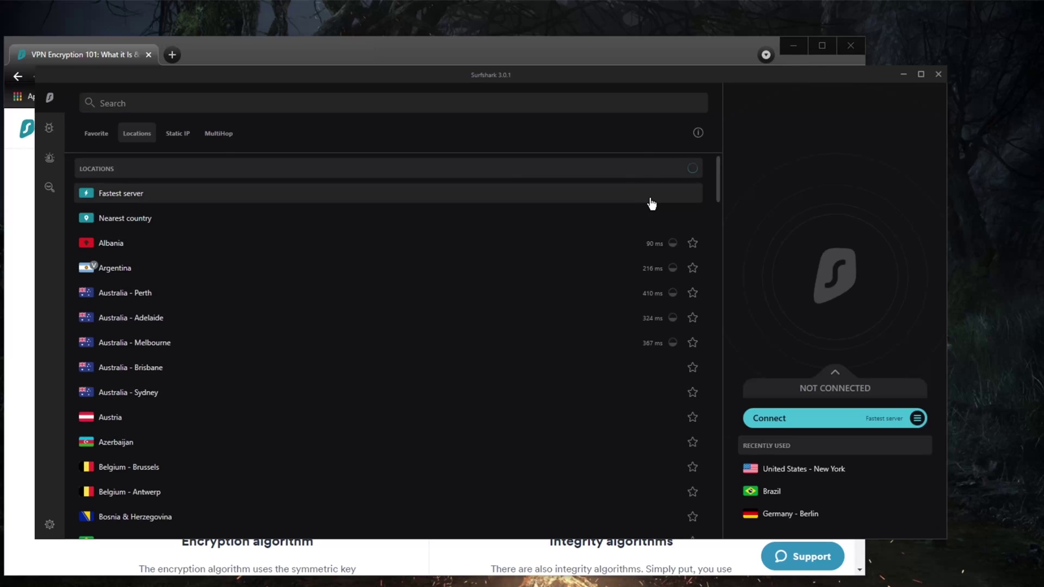
pyautogui.scroll(-2, 590, 297)
pyautogui.scroll(2, 614, 336)
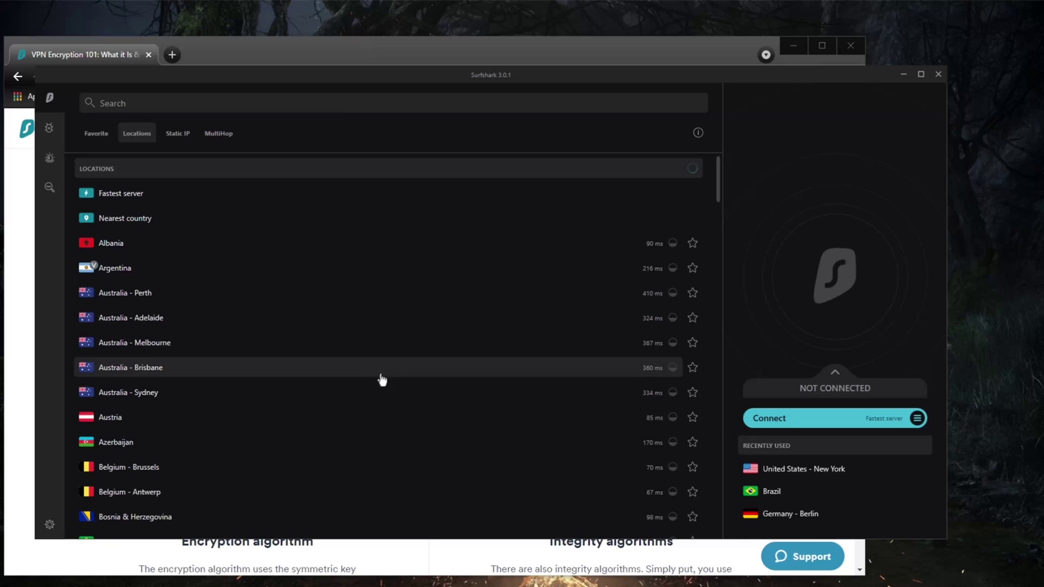
pyautogui.scroll(-2, 329, 351)
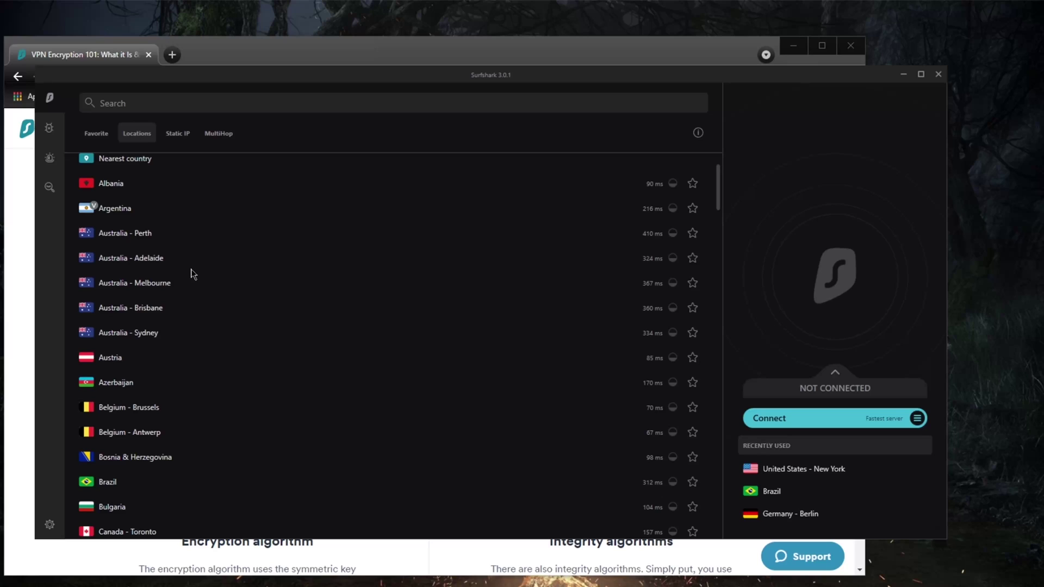
pyautogui.click(98, 135)
pyautogui.click(147, 136)
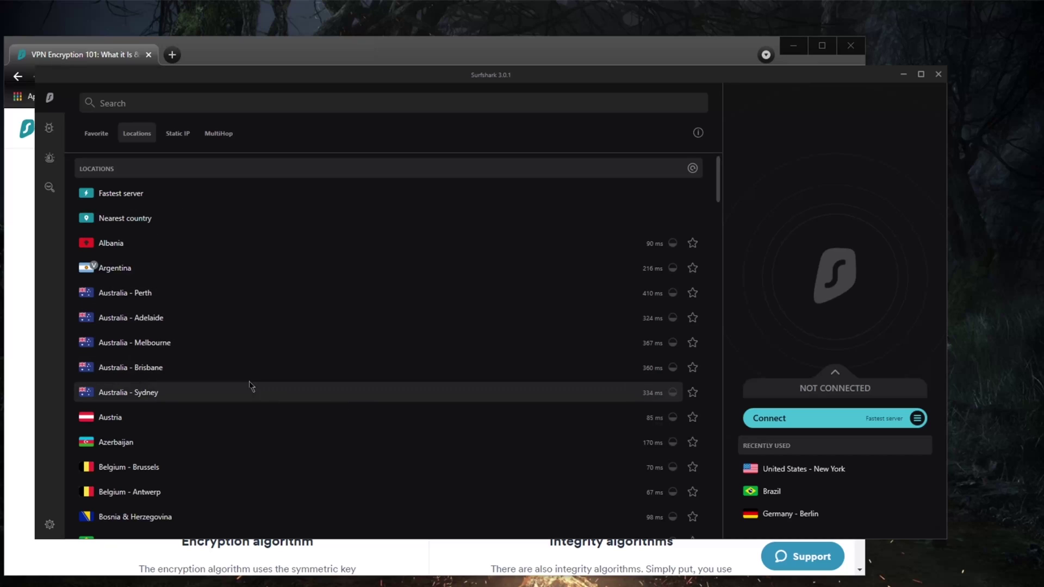
pyautogui.scroll(-1, 313, 341)
pyautogui.scroll(-2, 345, 333)
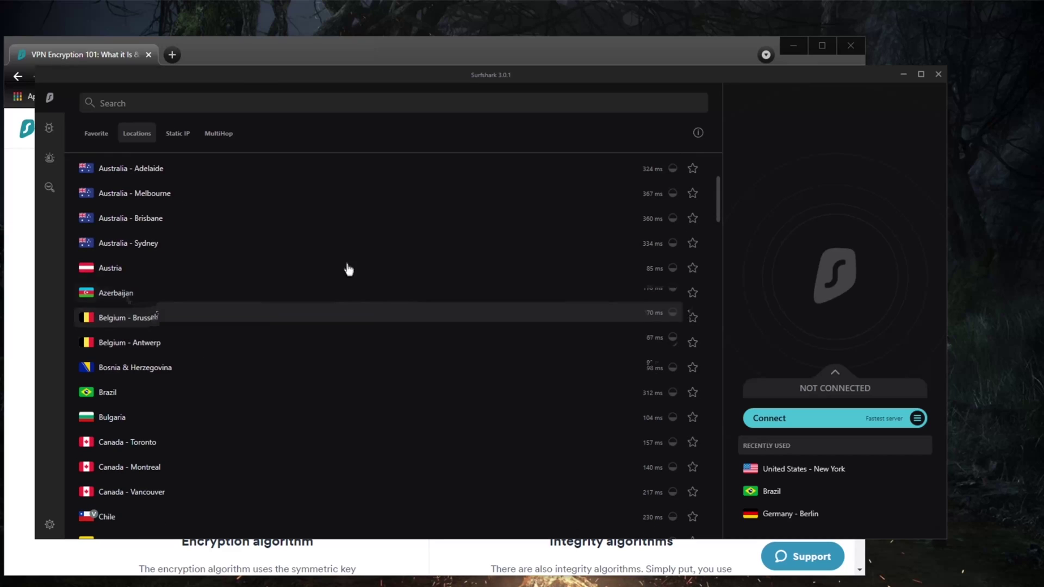
pyautogui.scroll(3, 348, 370)
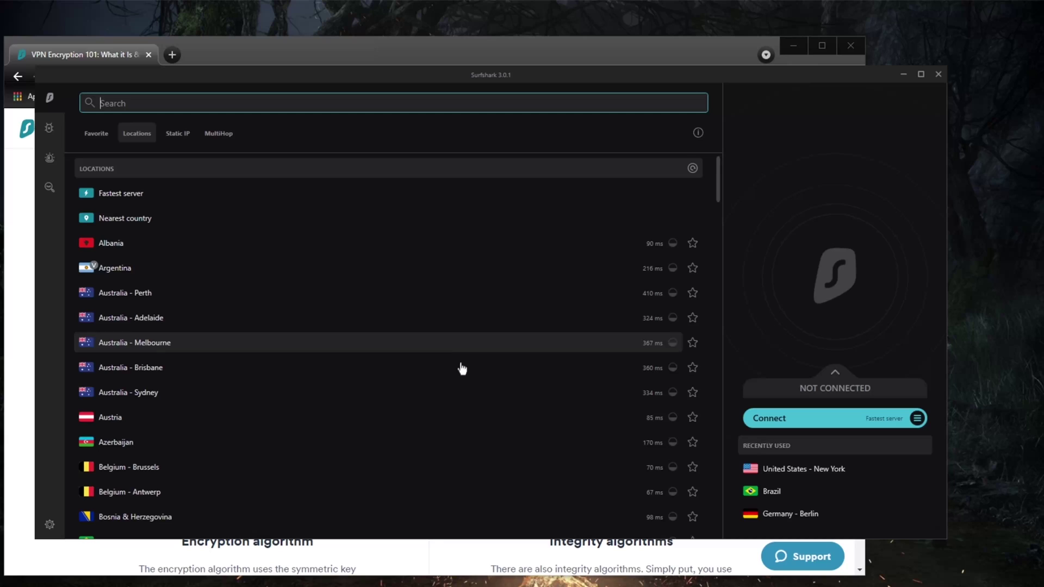
pyautogui.scroll(-3, 350, 245)
pyautogui.scroll(3, 321, 266)
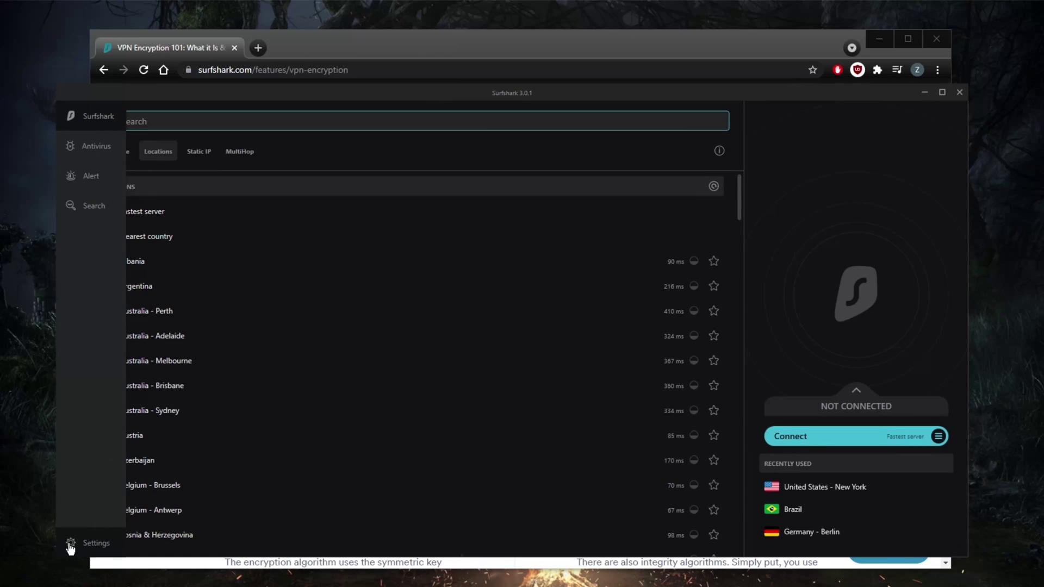
# Step: Open the speed test from Settings > Advanced
pyautogui.click(70, 544)
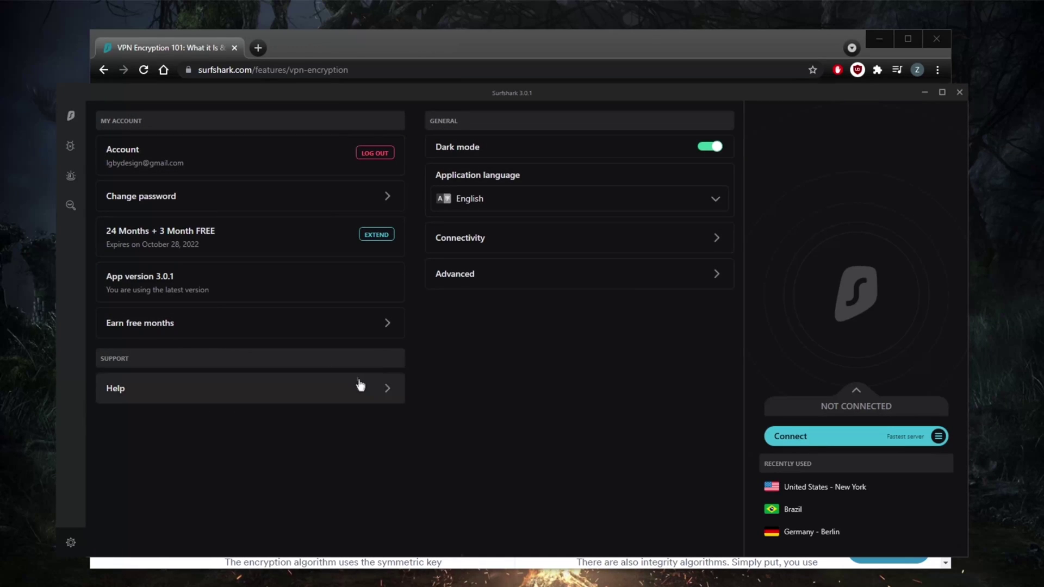
pyautogui.click(482, 281)
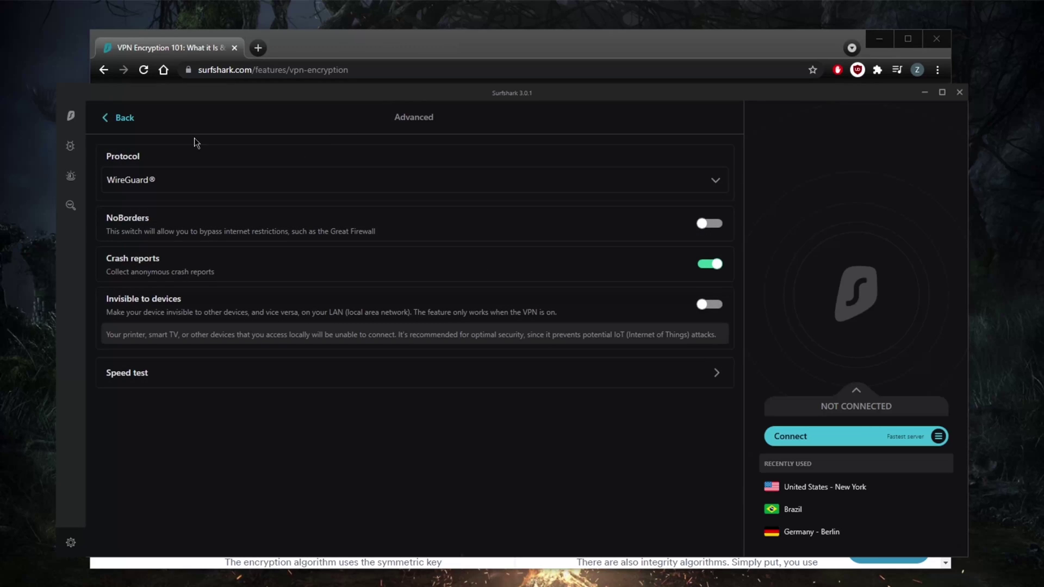
pyautogui.click(154, 383)
# Step: Browse the Europe, Recent, Asia Pacific, The Americas, Virtual and Physical server tabs
pyautogui.click(444, 186)
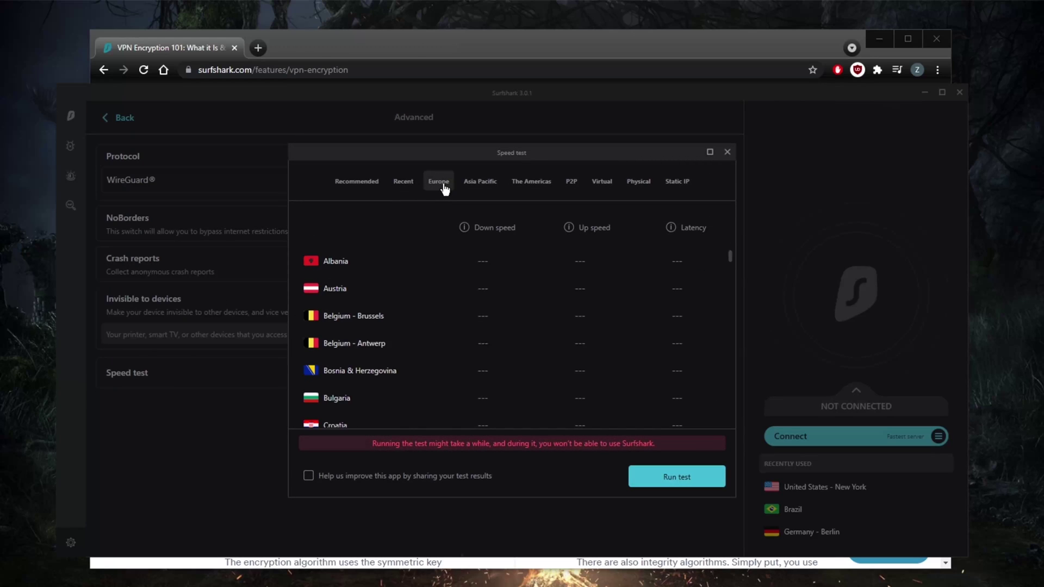
pyautogui.click(401, 184)
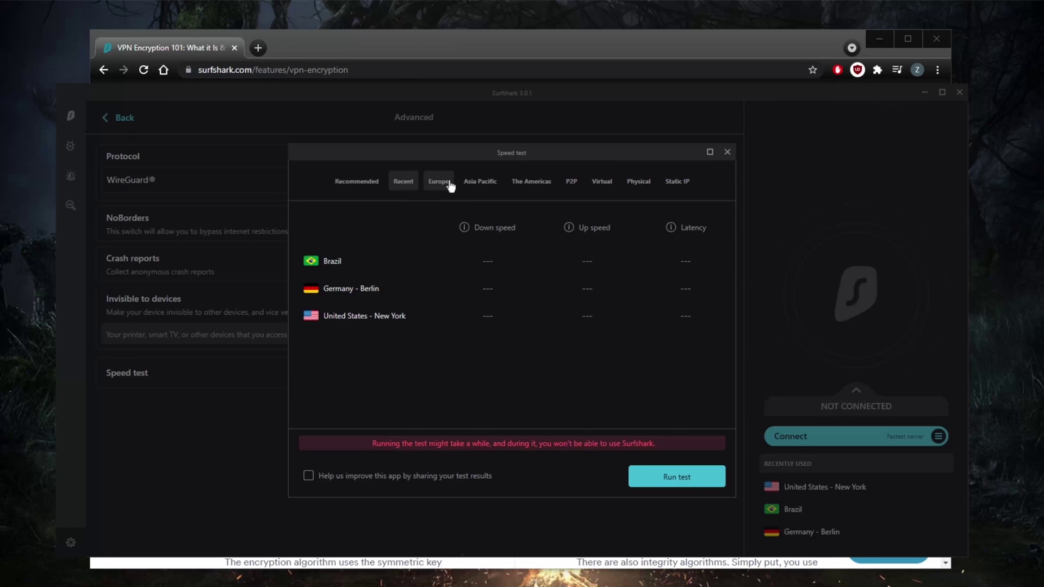
pyautogui.click(471, 182)
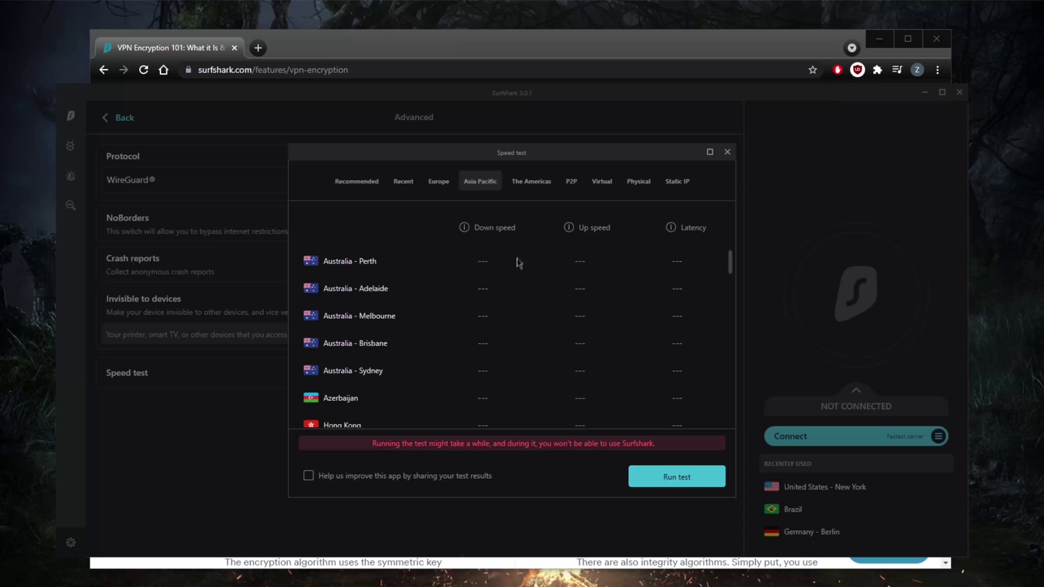
pyautogui.click(538, 181)
pyautogui.click(602, 181)
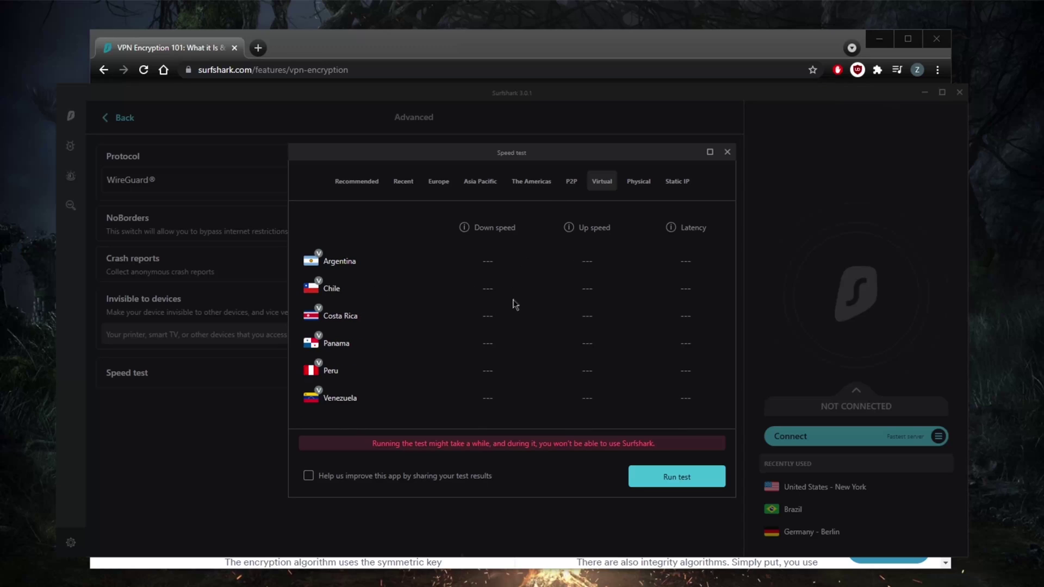
pyautogui.click(635, 184)
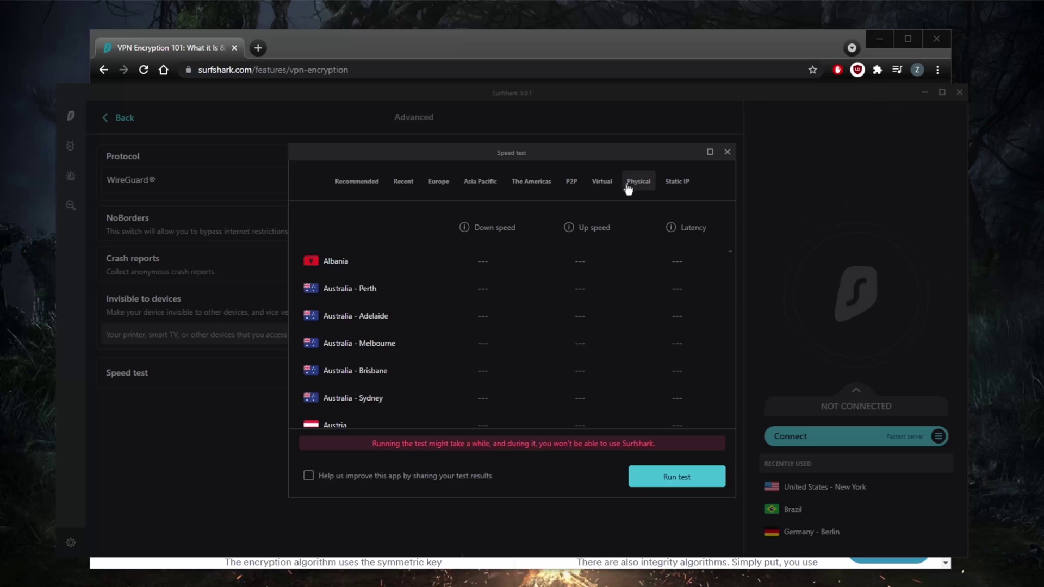
pyautogui.scroll(-15, 607, 313)
pyautogui.scroll(15, 545, 336)
# Step: Close the speed test, leave Advanced settings, and return to the Locations list
pyautogui.click(727, 153)
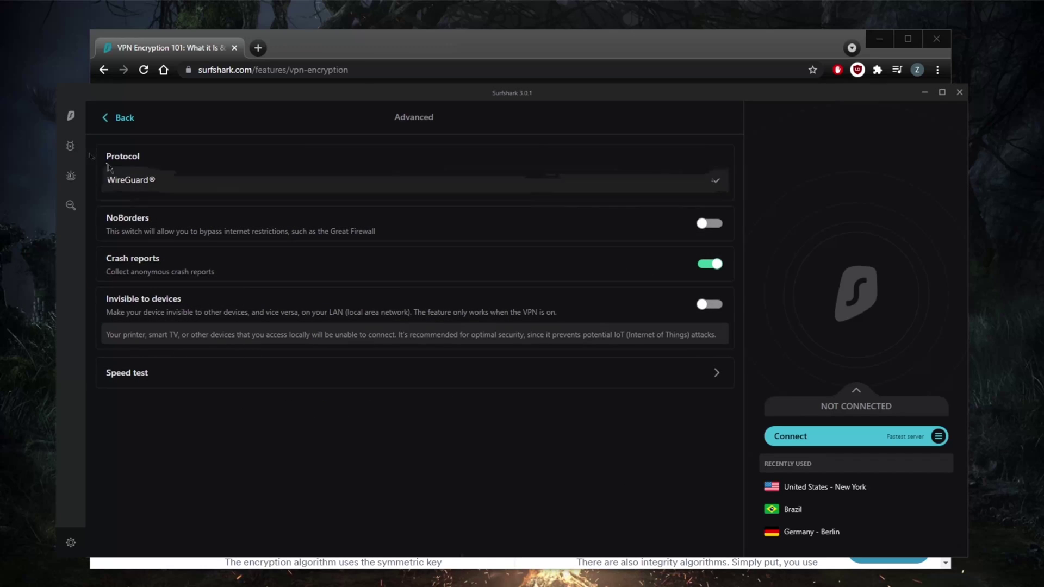
pyautogui.click(121, 118)
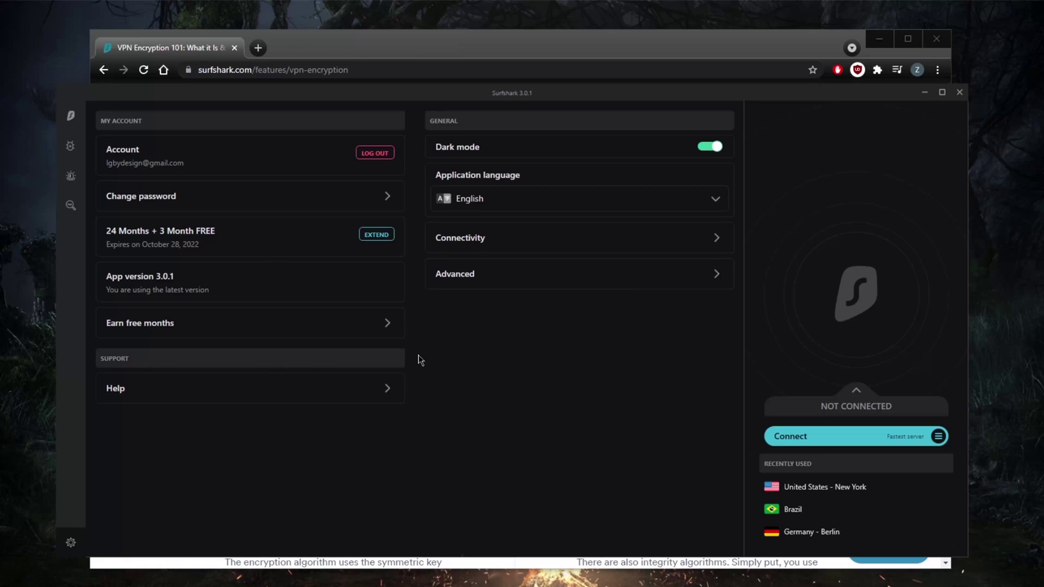
pyautogui.click(71, 115)
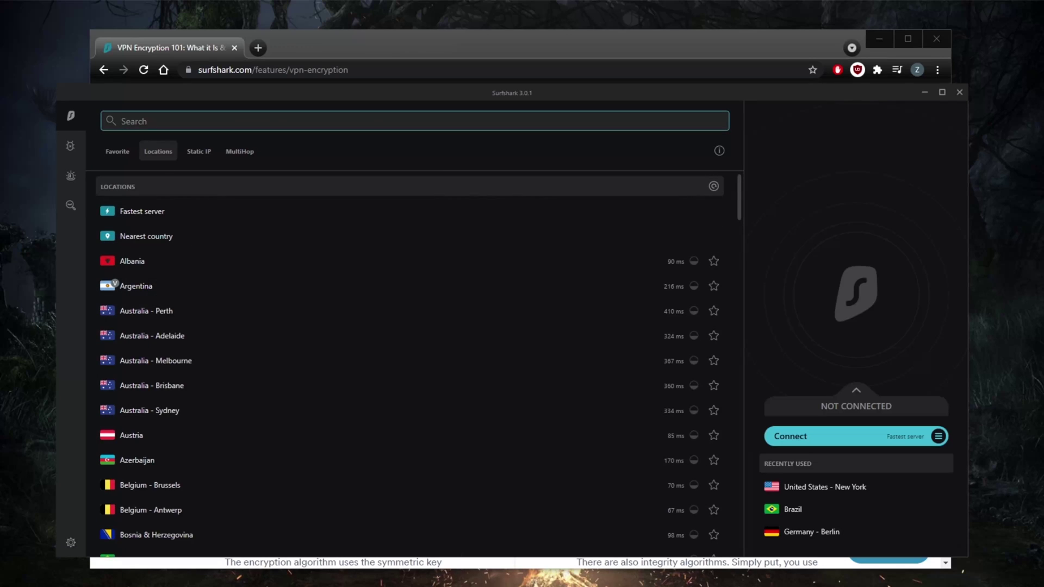